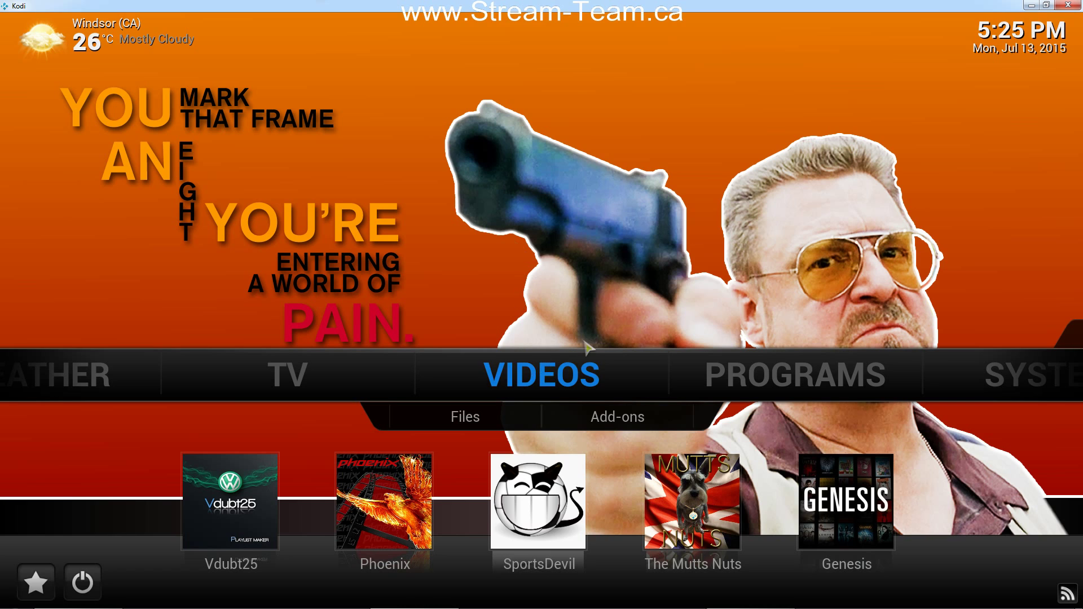
{"action": "mouse_move", "coordinate": [762, 381]}
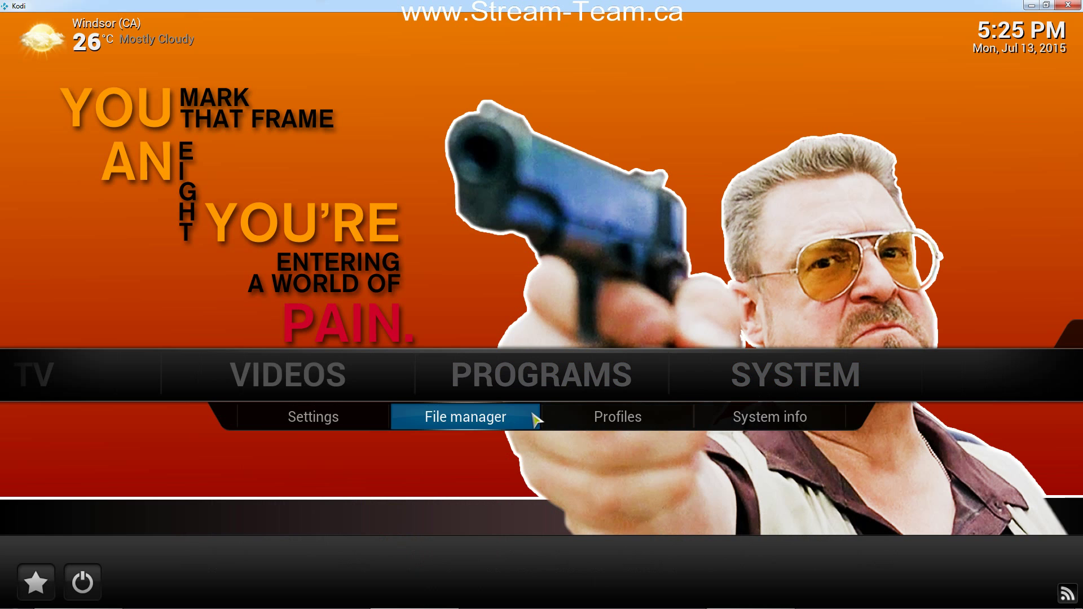
{"action": "left_click", "coordinate": [471, 420]}
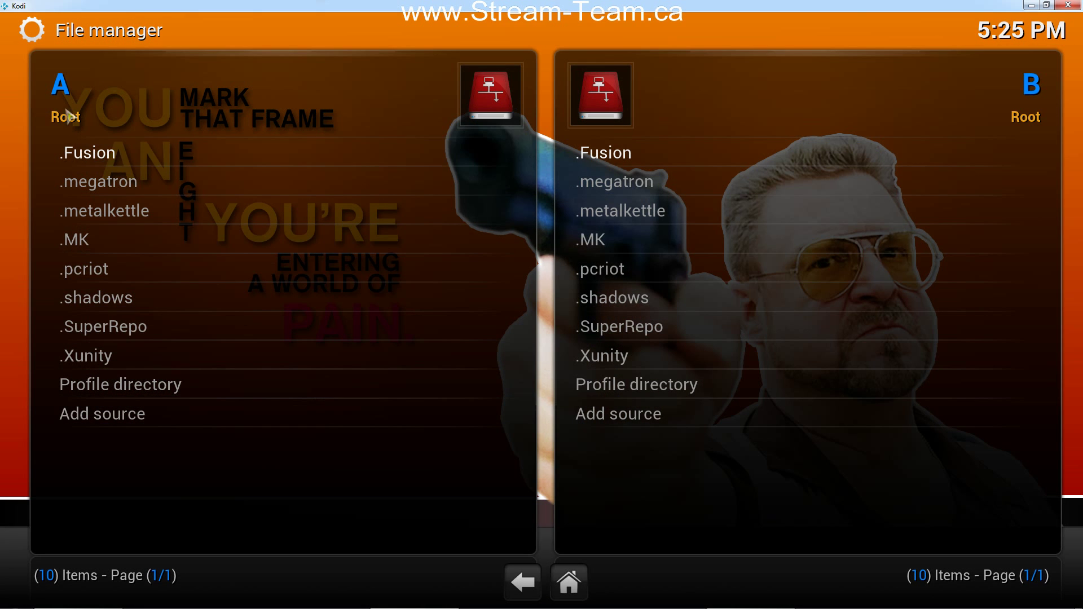
{"action": "left_click", "coordinate": [117, 418]}
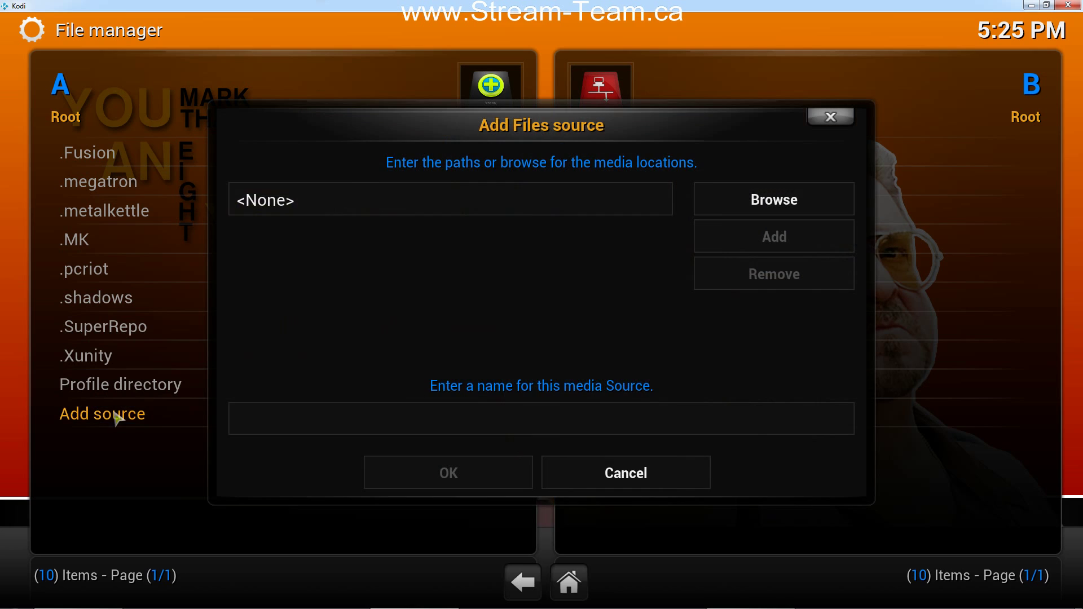
{"action": "left_click", "coordinate": [357, 205]}
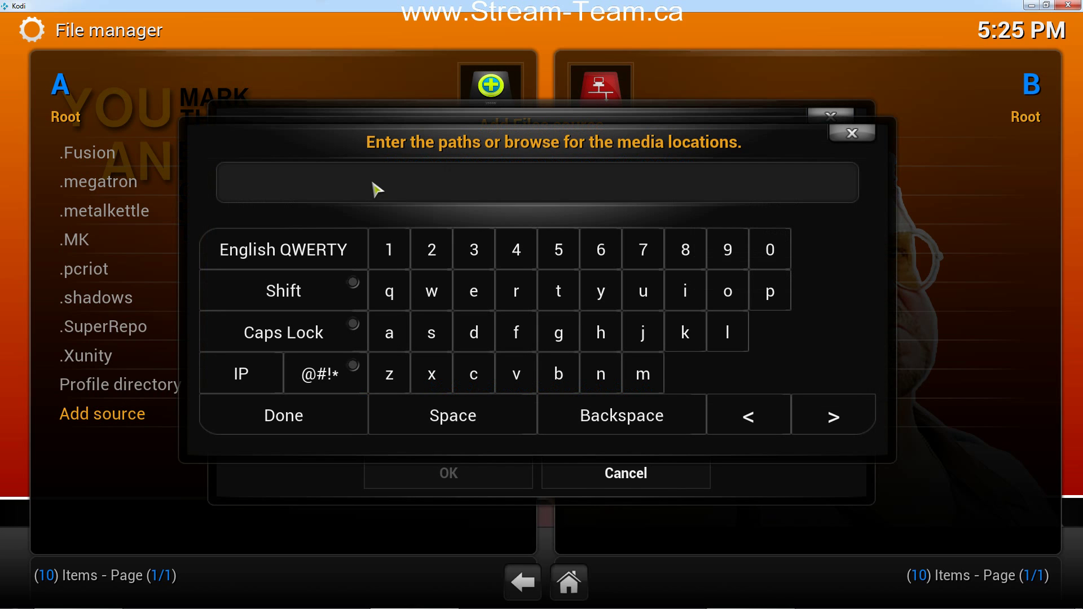
{"action": "type", "text": "http://kodi.t"}
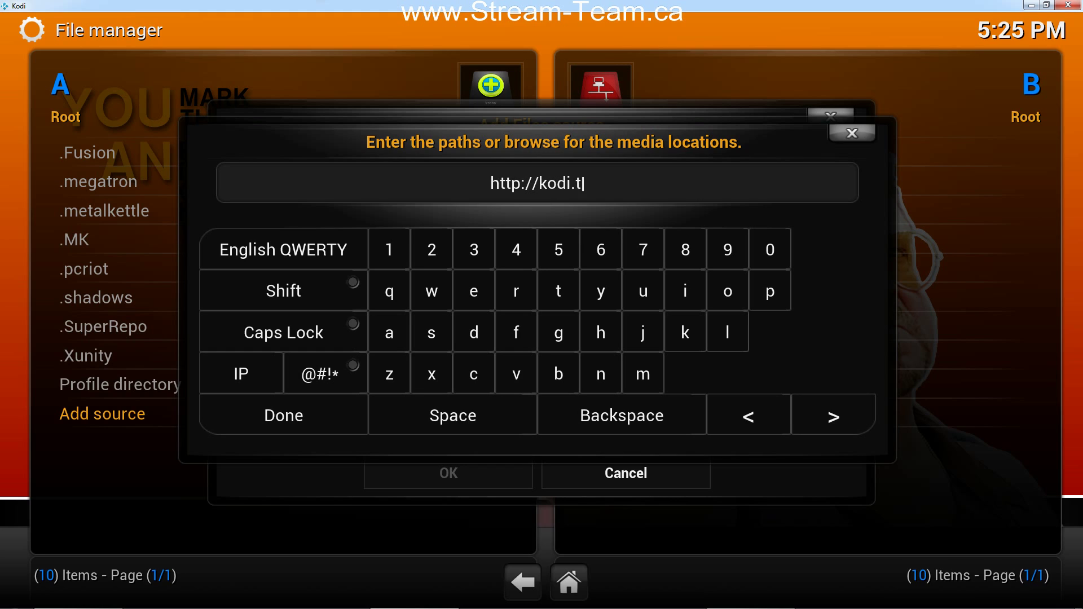
{"action": "type", "text": "orrentrelease"}
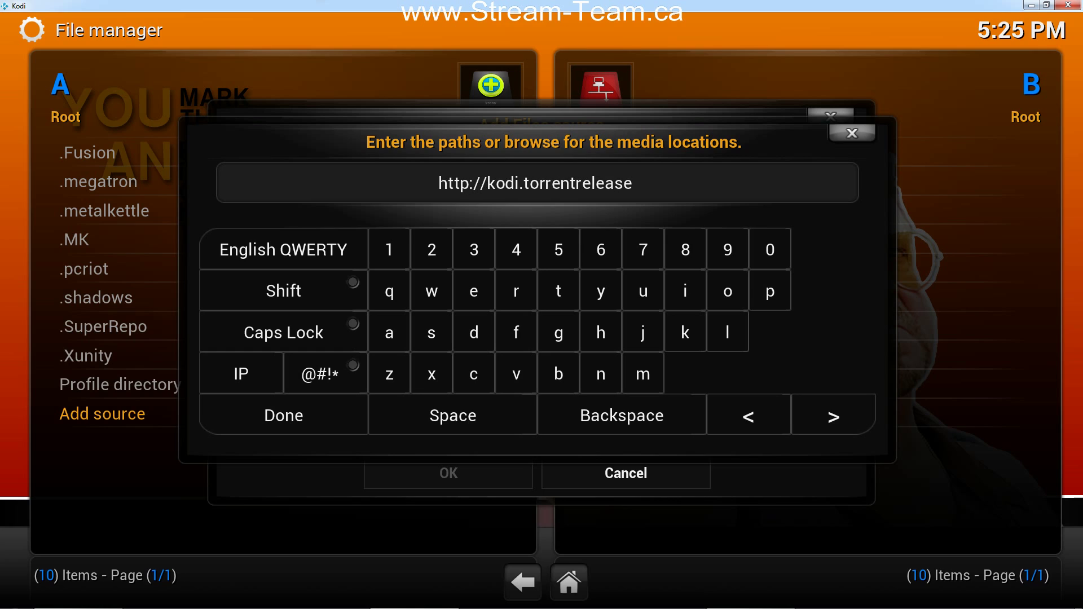
{"action": "type", "text": ".info"}
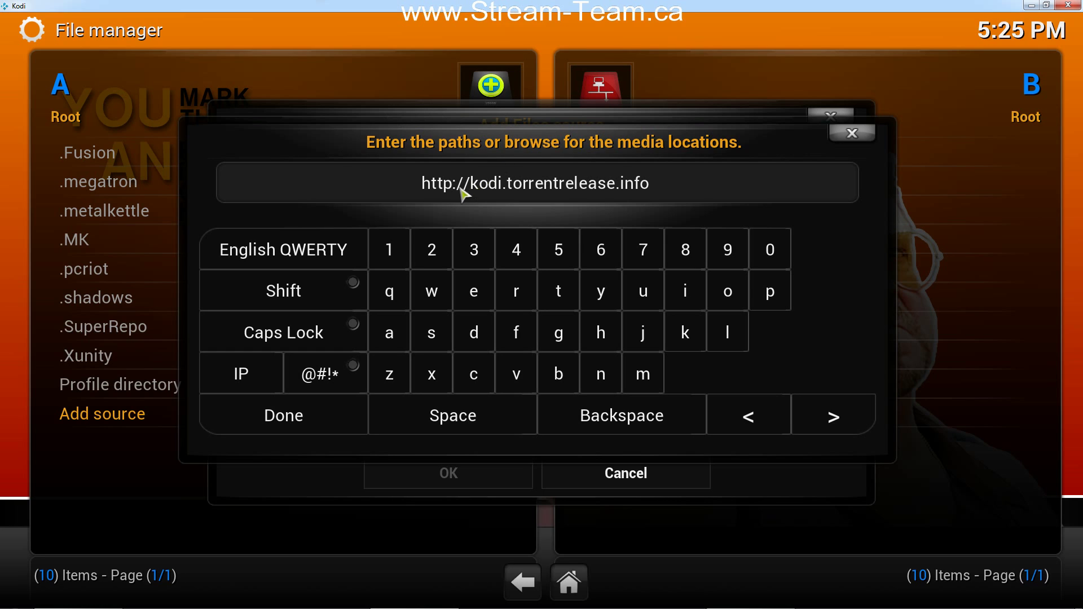
{"action": "left_click", "coordinate": [297, 417]}
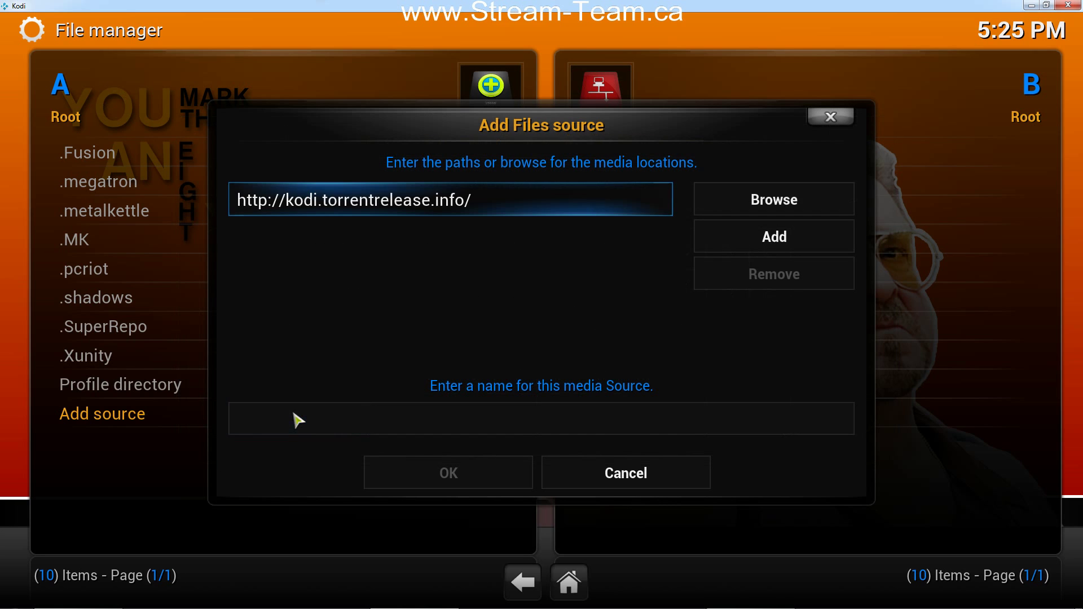
- Name the new media source .TorrentRelease and save it
{"action": "left_click", "coordinate": [567, 421]}
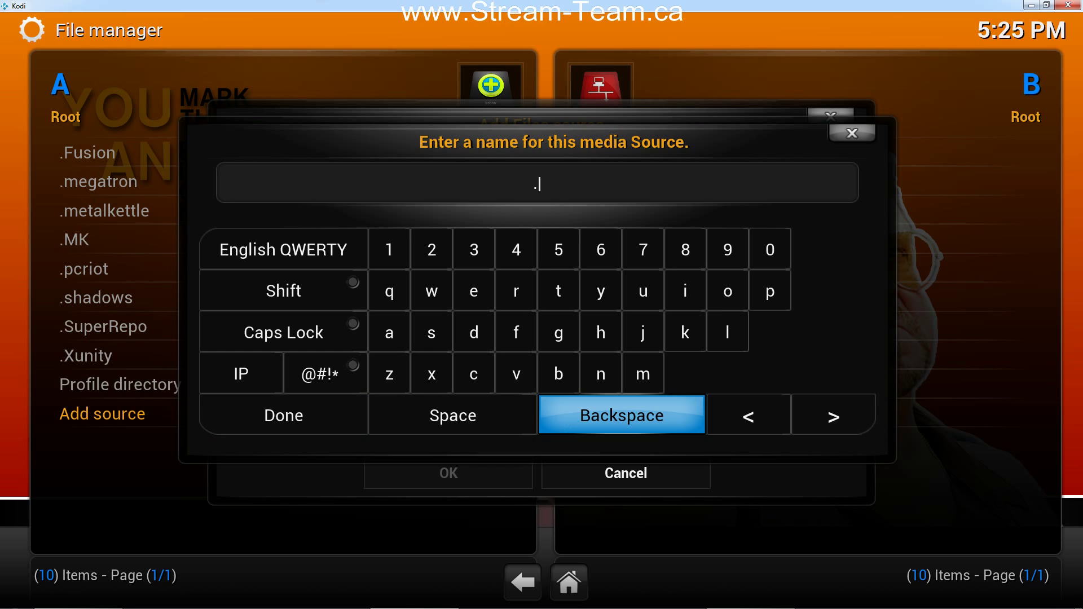
{"action": "type", "text": ".TorrentRel"}
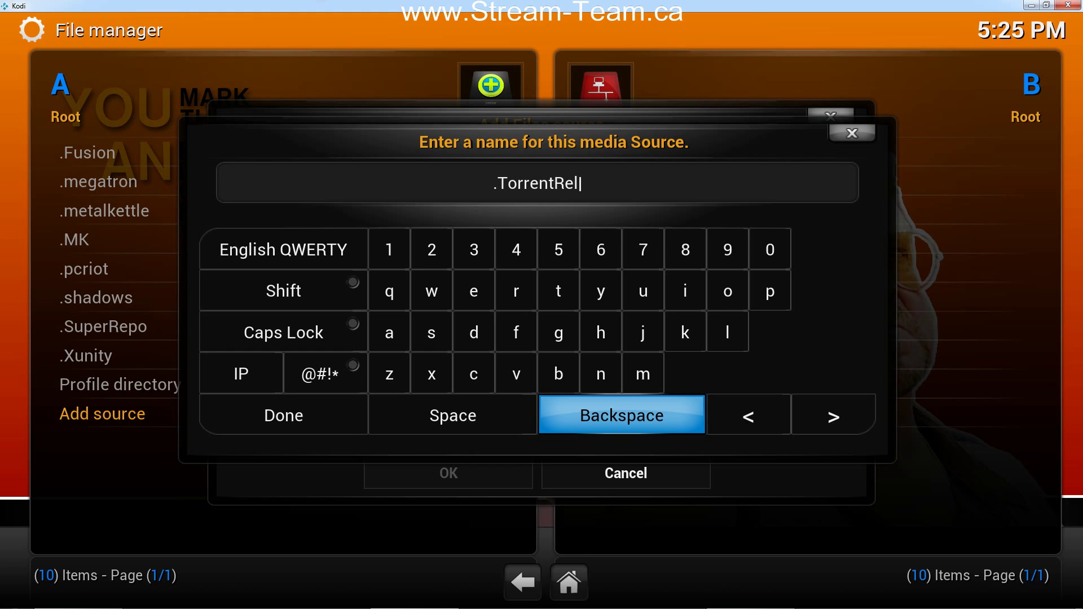
{"action": "type", "text": "ease"}
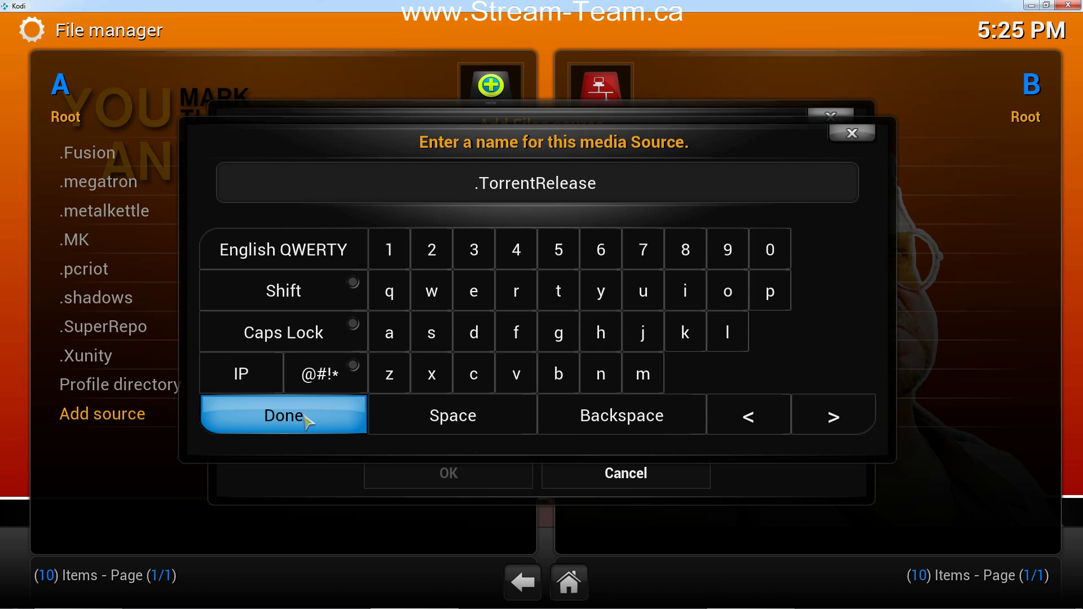
{"action": "left_click", "coordinate": [305, 420]}
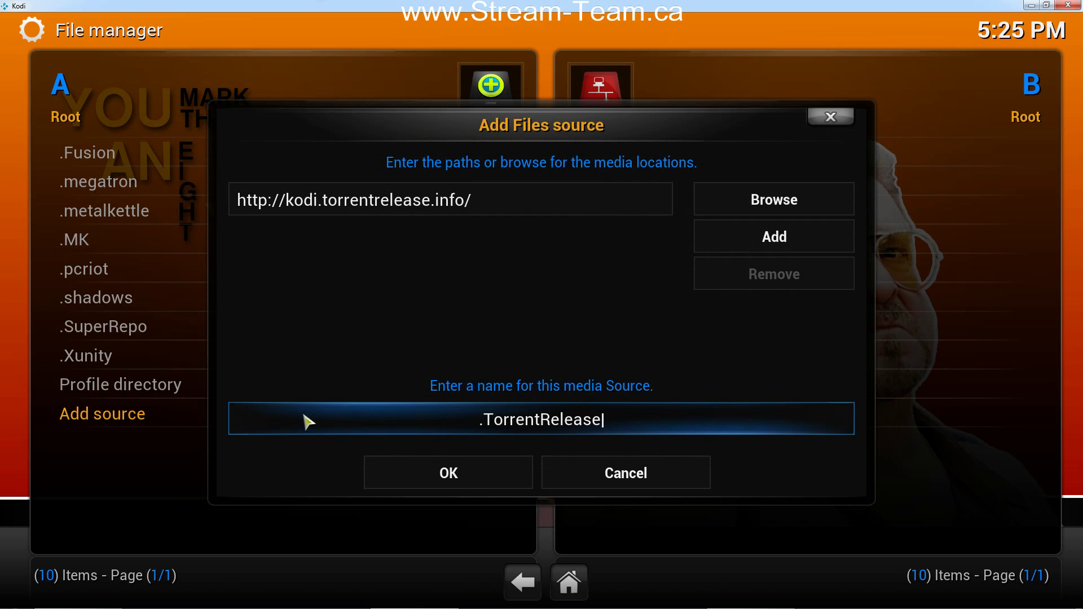
{"action": "left_click", "coordinate": [444, 475]}
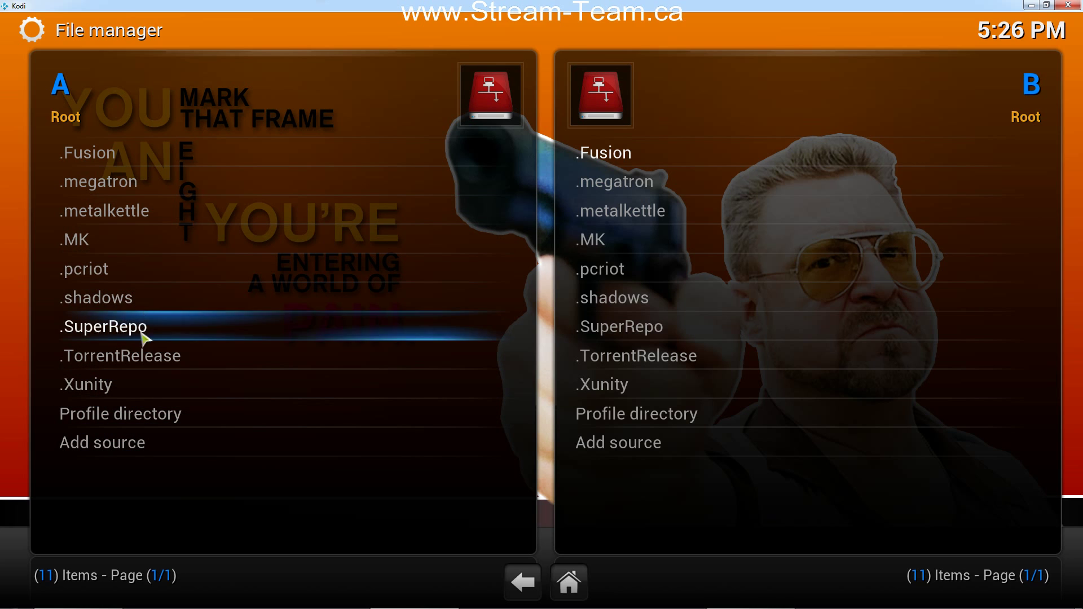
- Install the add-on repository from repository.torrentrelease.info-1.0.0.2.zip in the repos folder of the .TorrentRelease source
{"action": "left_click", "coordinate": [568, 583]}
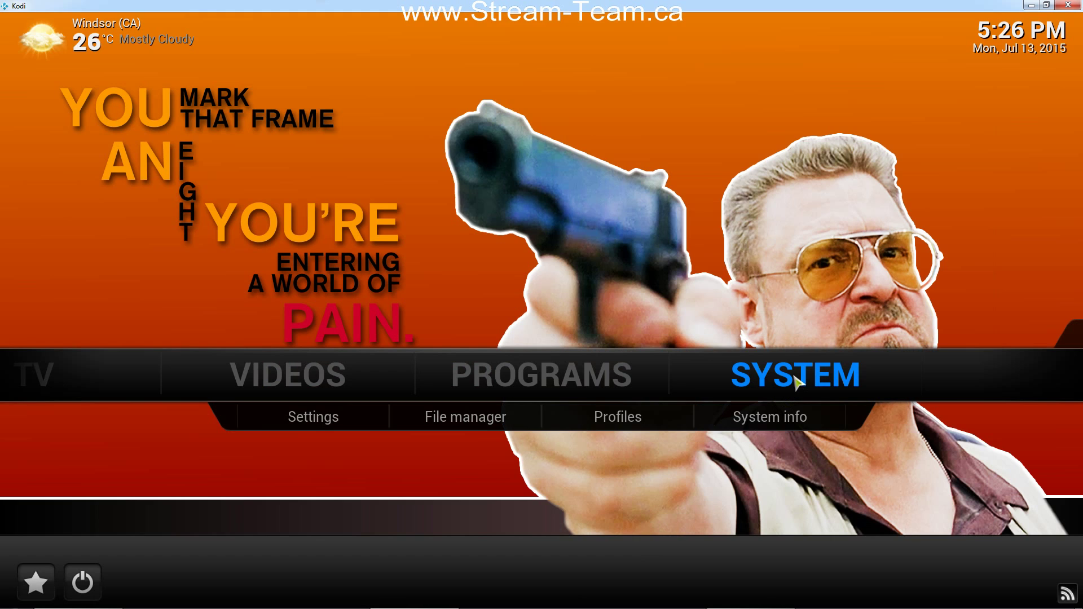
{"action": "left_click", "coordinate": [797, 383]}
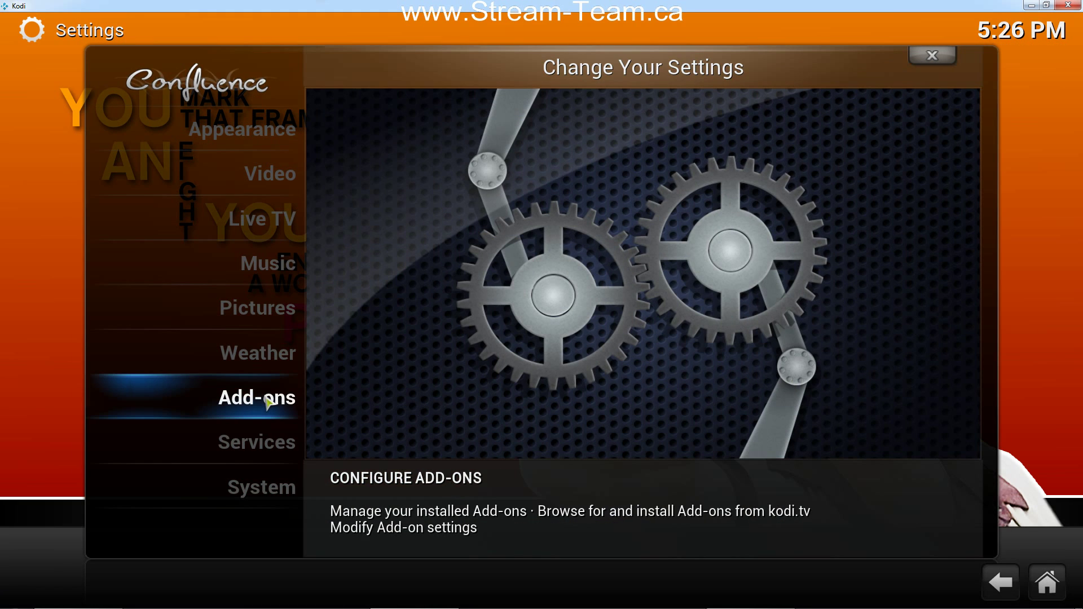
{"action": "left_click", "coordinate": [268, 402]}
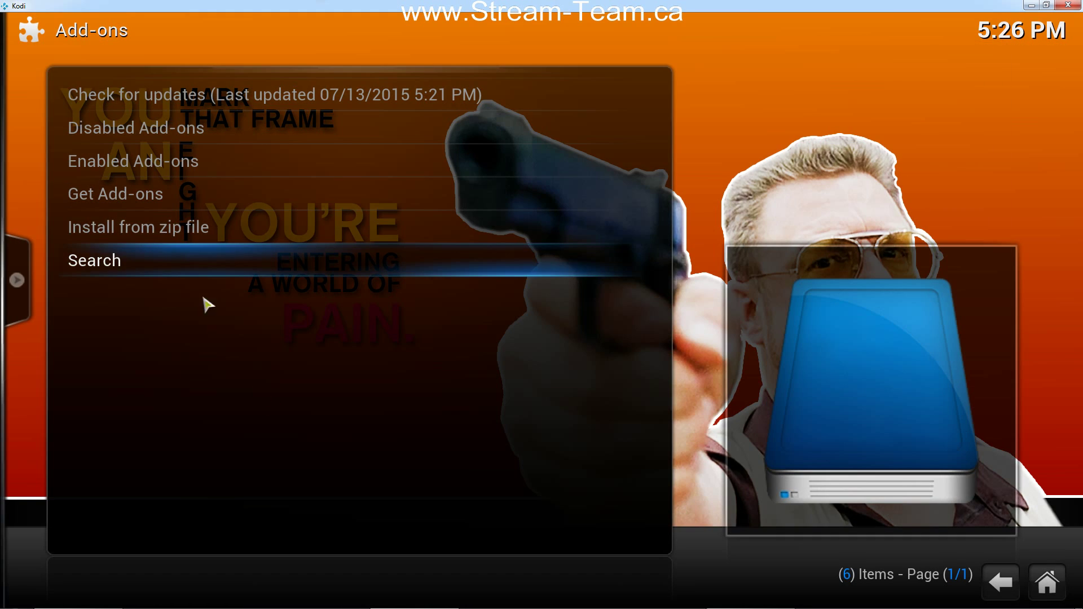
{"action": "left_click", "coordinate": [181, 234]}
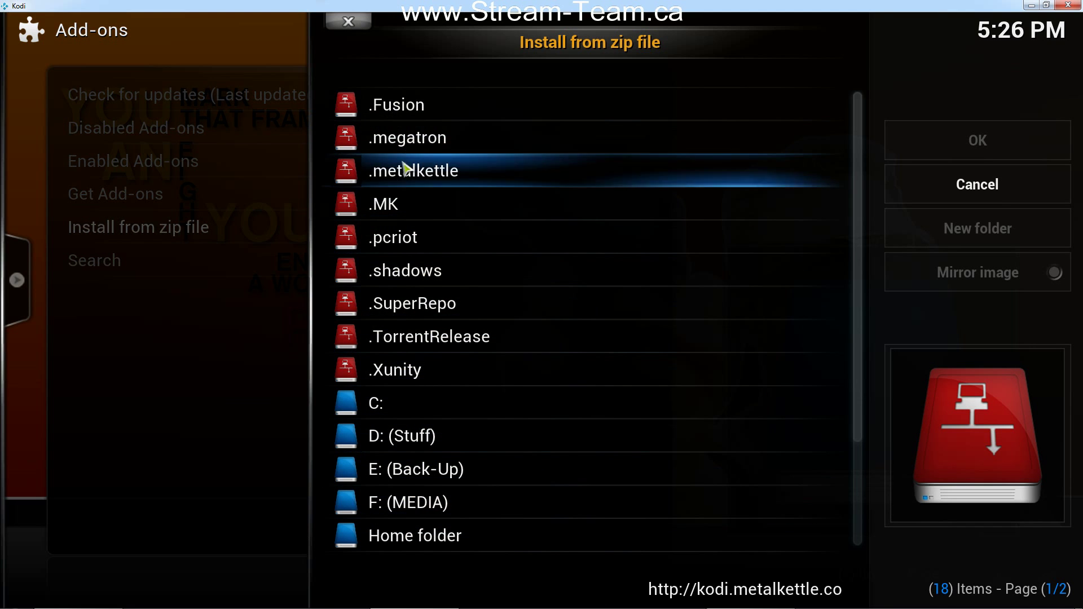
{"action": "left_click", "coordinate": [436, 339]}
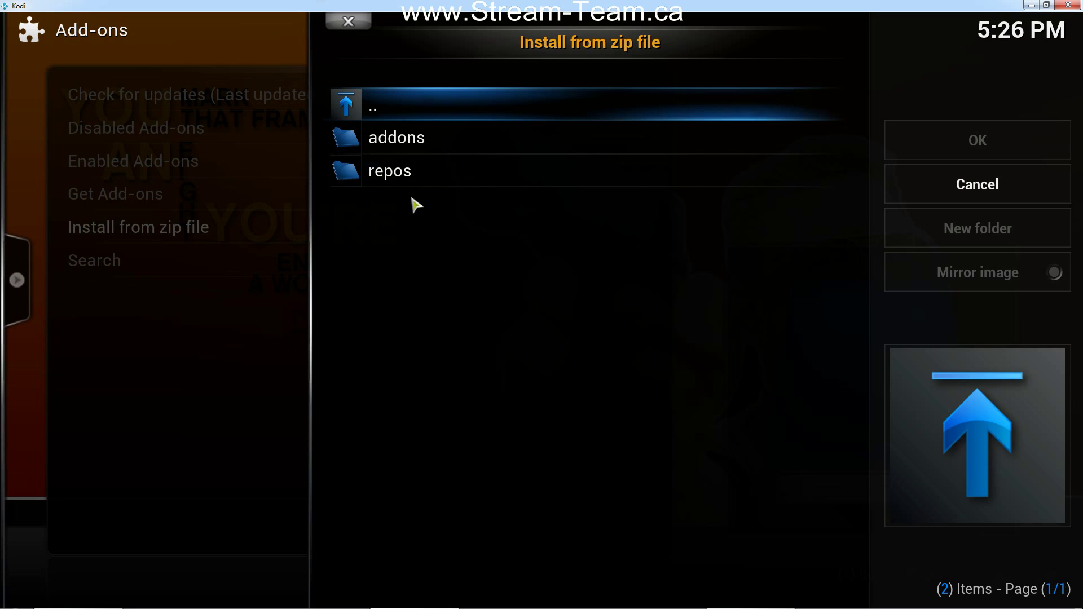
{"action": "left_click", "coordinate": [393, 175]}
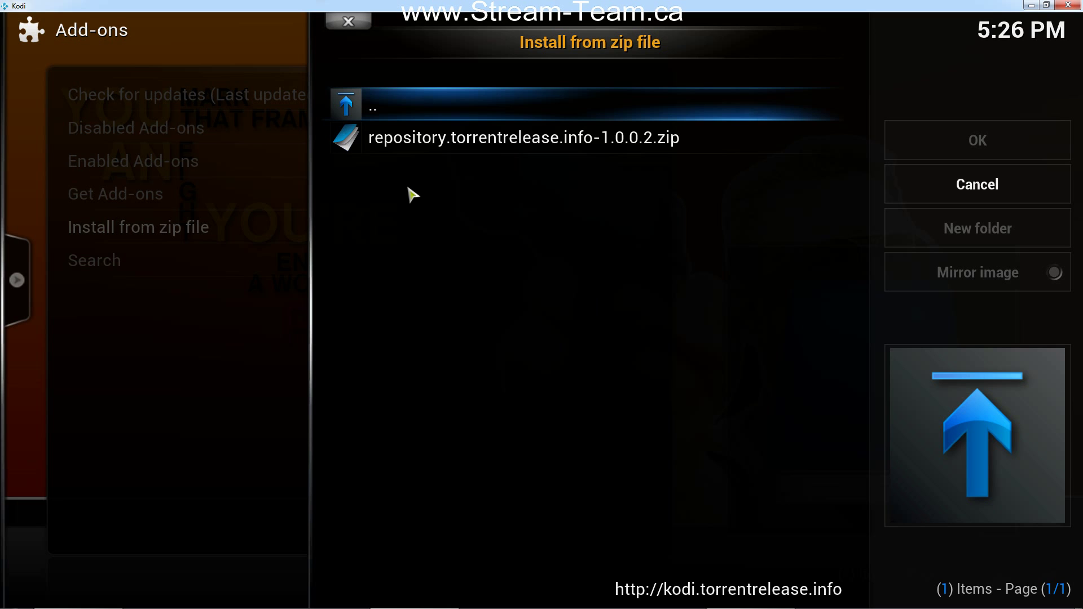
{"action": "left_click", "coordinate": [444, 149]}
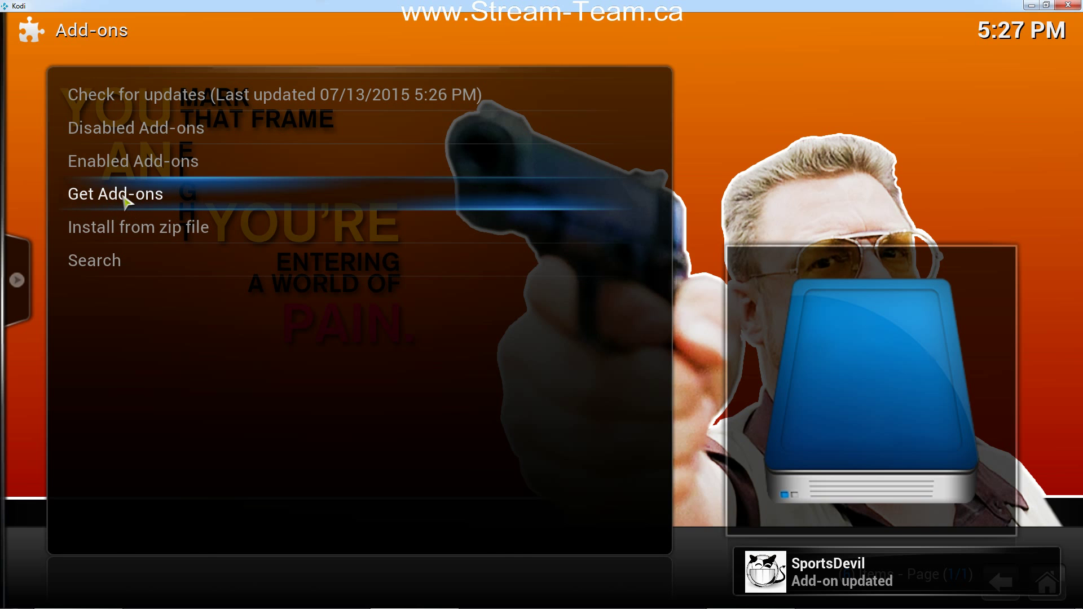
- Install the Dragon Streams video add-on from the TorrentRelease Repo
{"action": "left_click", "coordinate": [125, 197]}
{"action": "scroll", "coordinate": [166, 443], "scroll_direction": "down", "scroll_amount": 3}
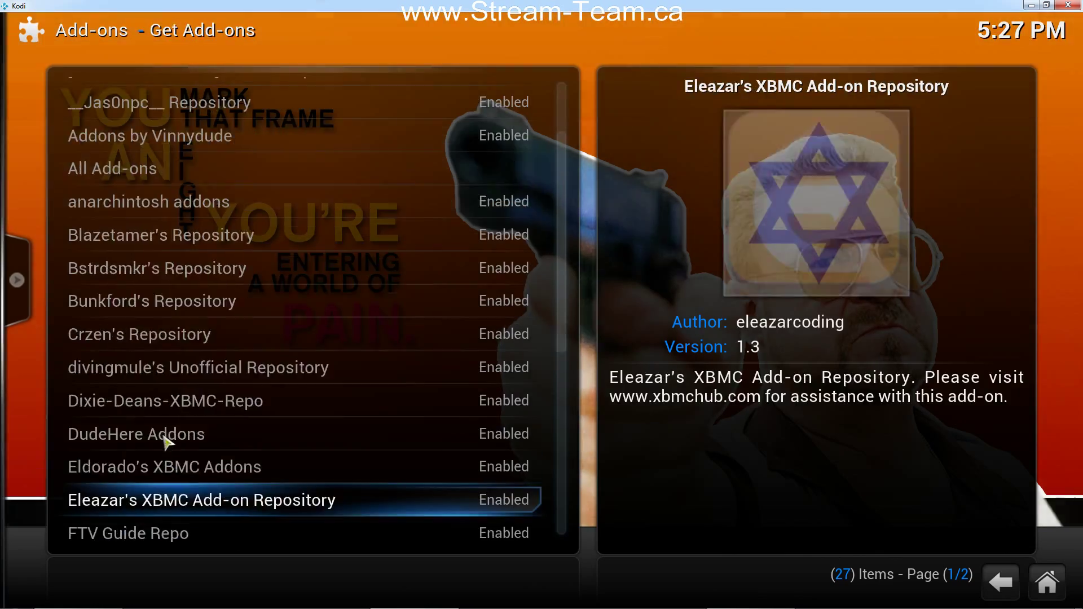
{"action": "scroll", "coordinate": [166, 443], "scroll_direction": "down", "scroll_amount": 9}
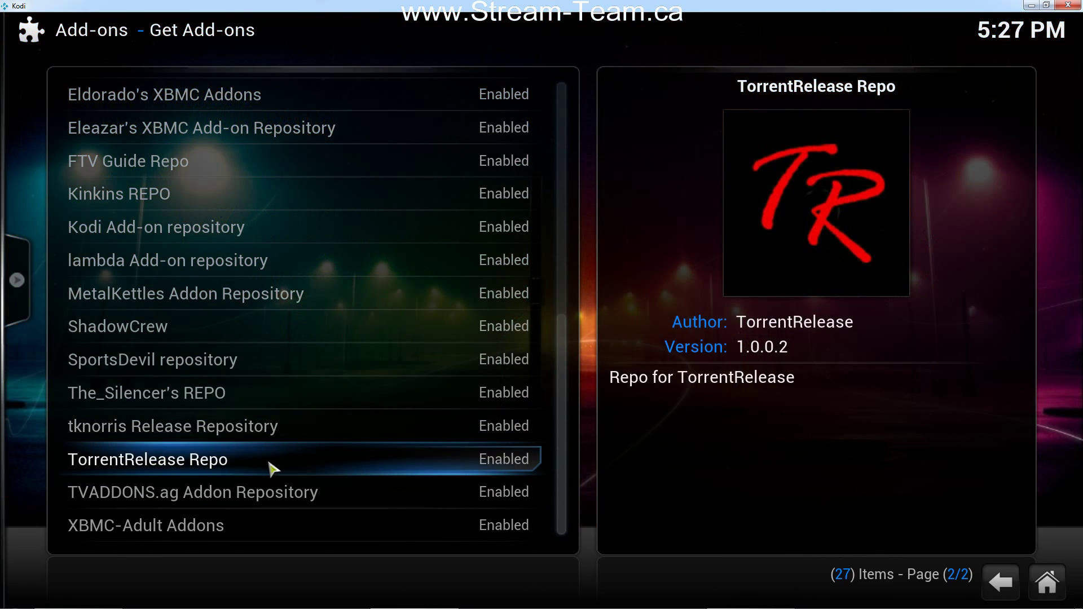
{"action": "left_click", "coordinate": [233, 466]}
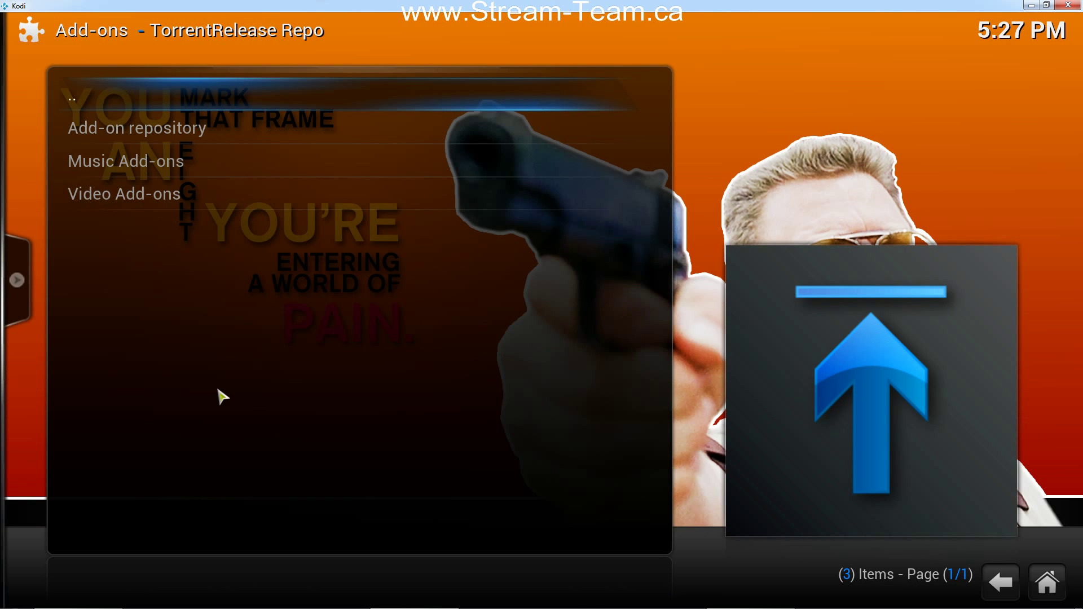
{"action": "left_click", "coordinate": [145, 194]}
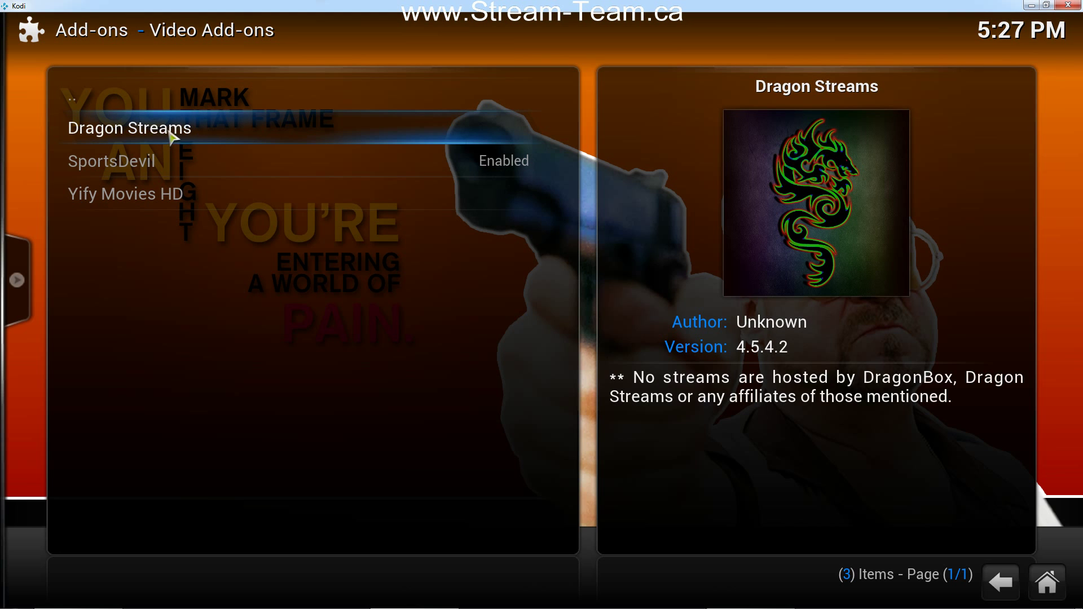
{"action": "left_click", "coordinate": [169, 136]}
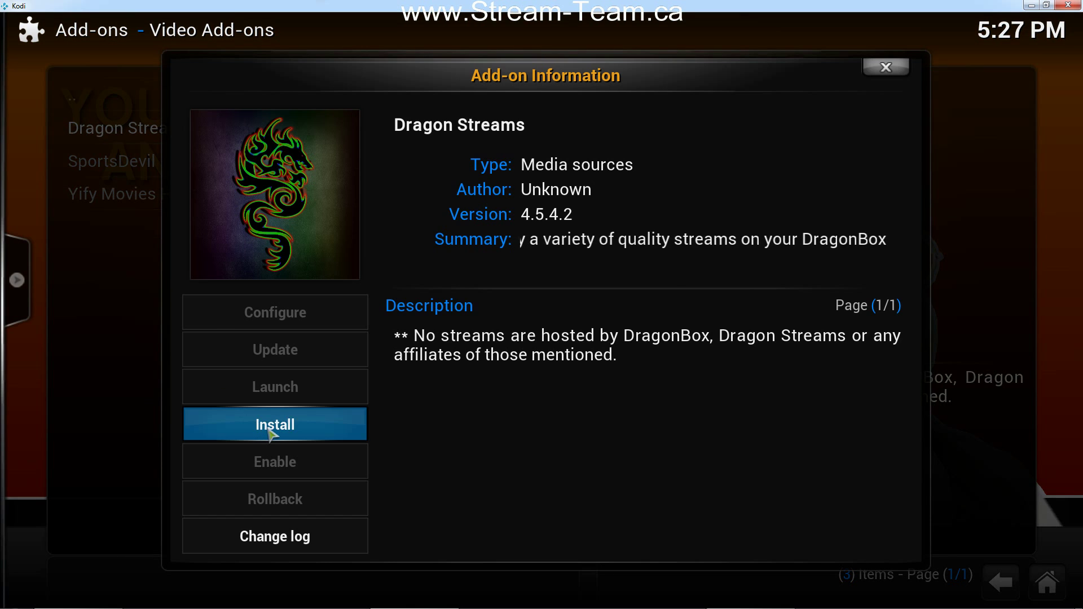
{"action": "left_click", "coordinate": [270, 434]}
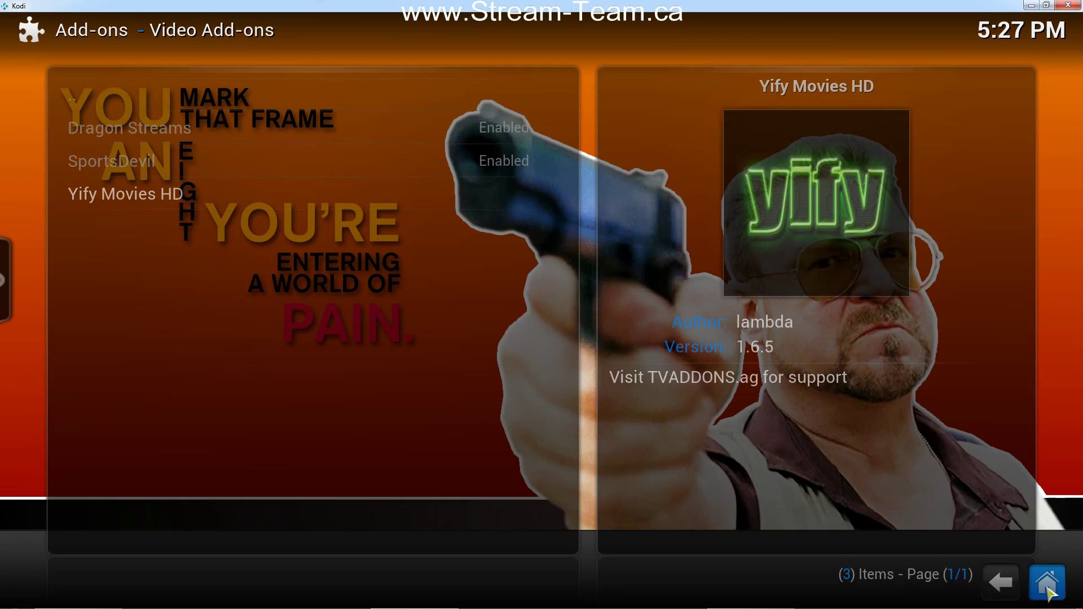
- Look for Dragon Streams among the installed video add-ons, and return to the home screen
{"action": "left_click", "coordinate": [1047, 591]}
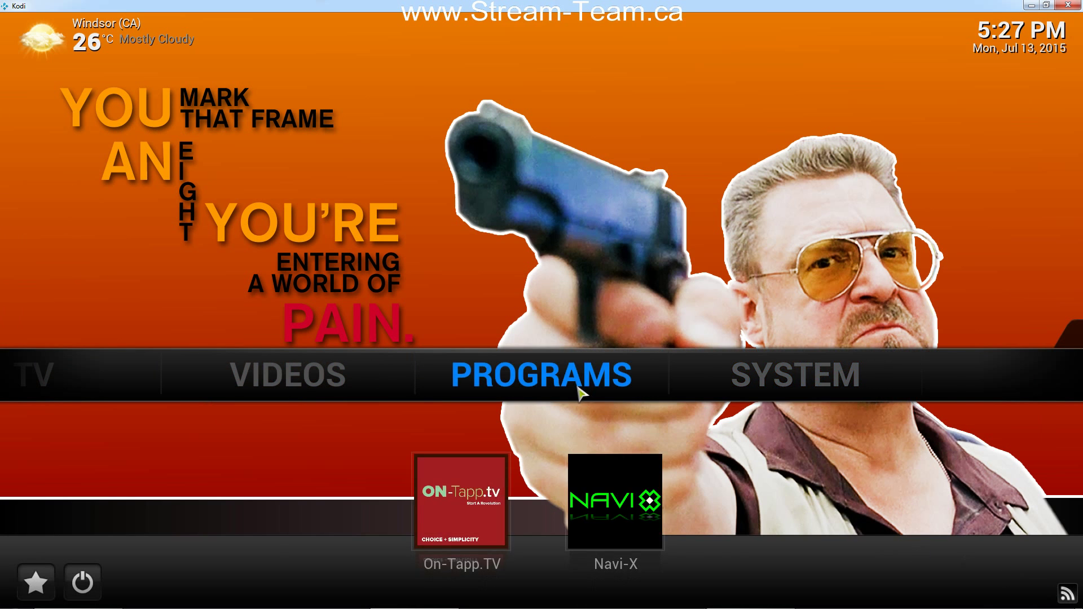
{"action": "scroll", "coordinate": [580, 393], "scroll_direction": "up", "scroll_amount": 1}
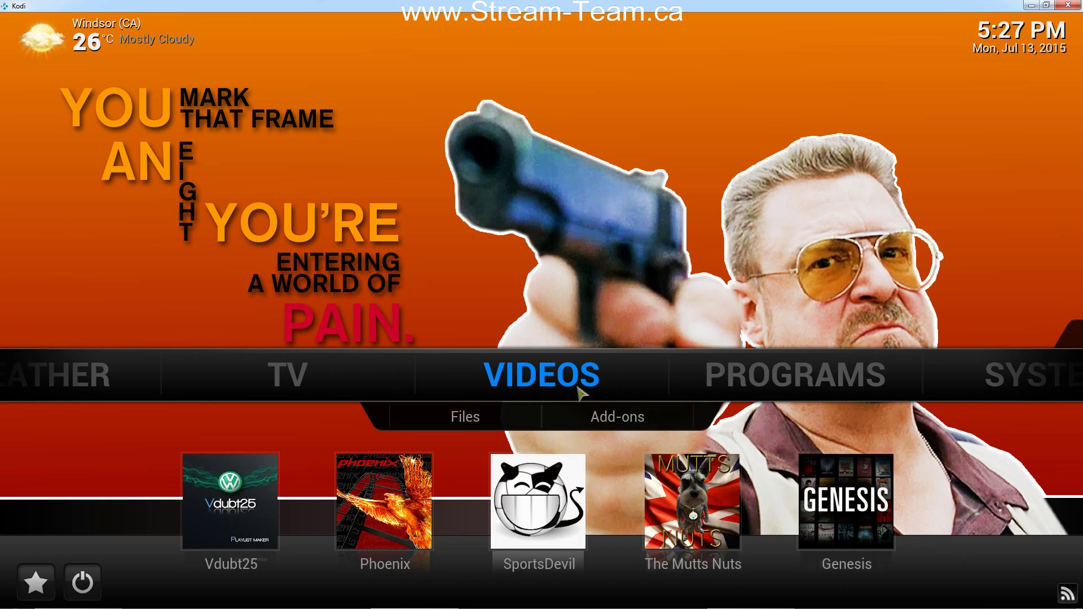
{"action": "left_click", "coordinate": [623, 420]}
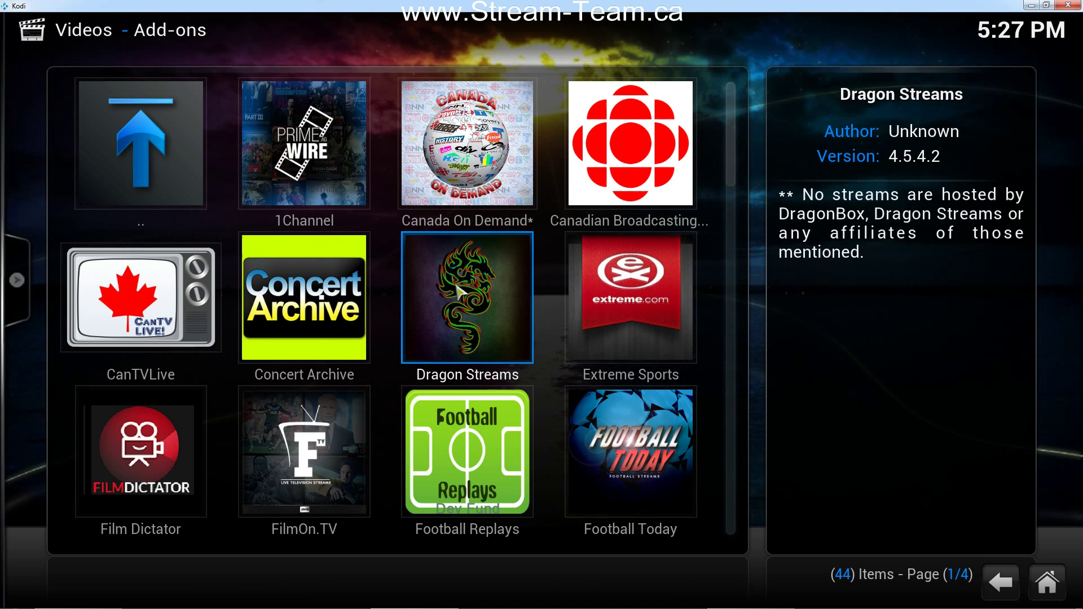
{"action": "left_click", "coordinate": [186, 186]}
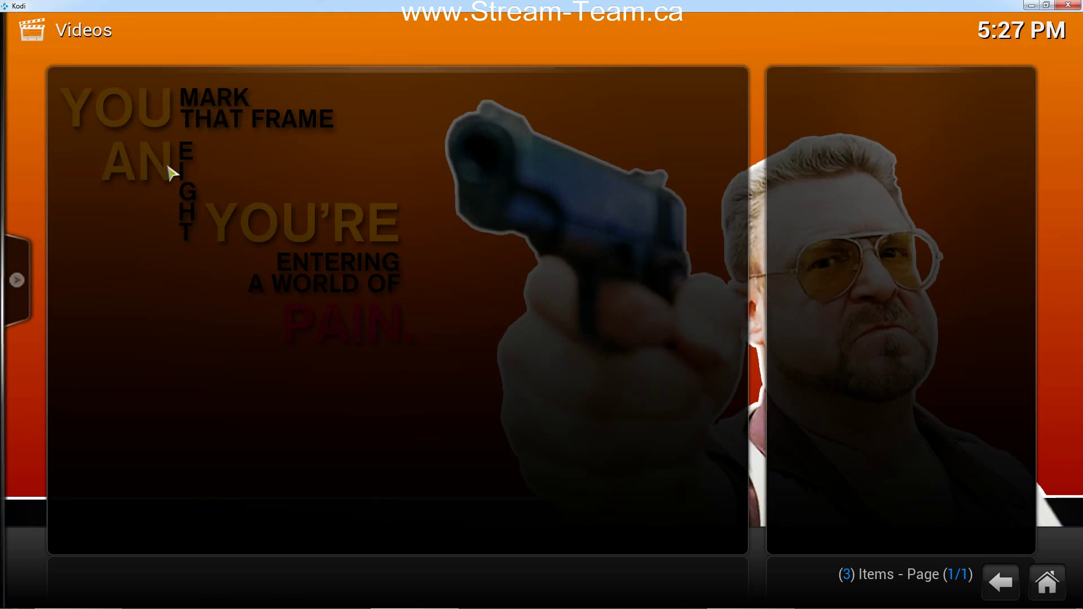
{"action": "right_click", "coordinate": [287, 301]}
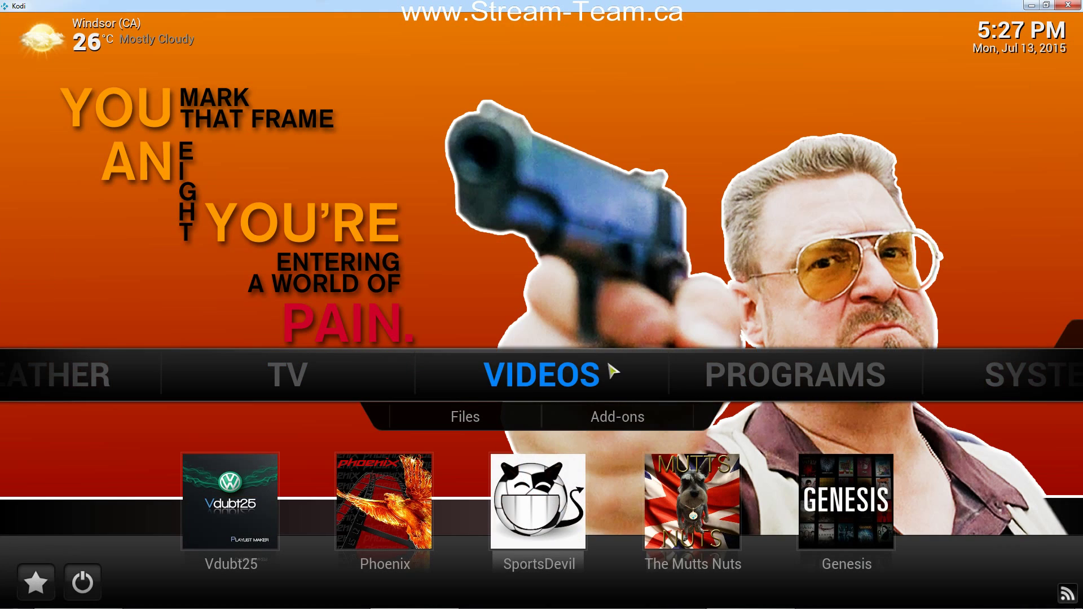